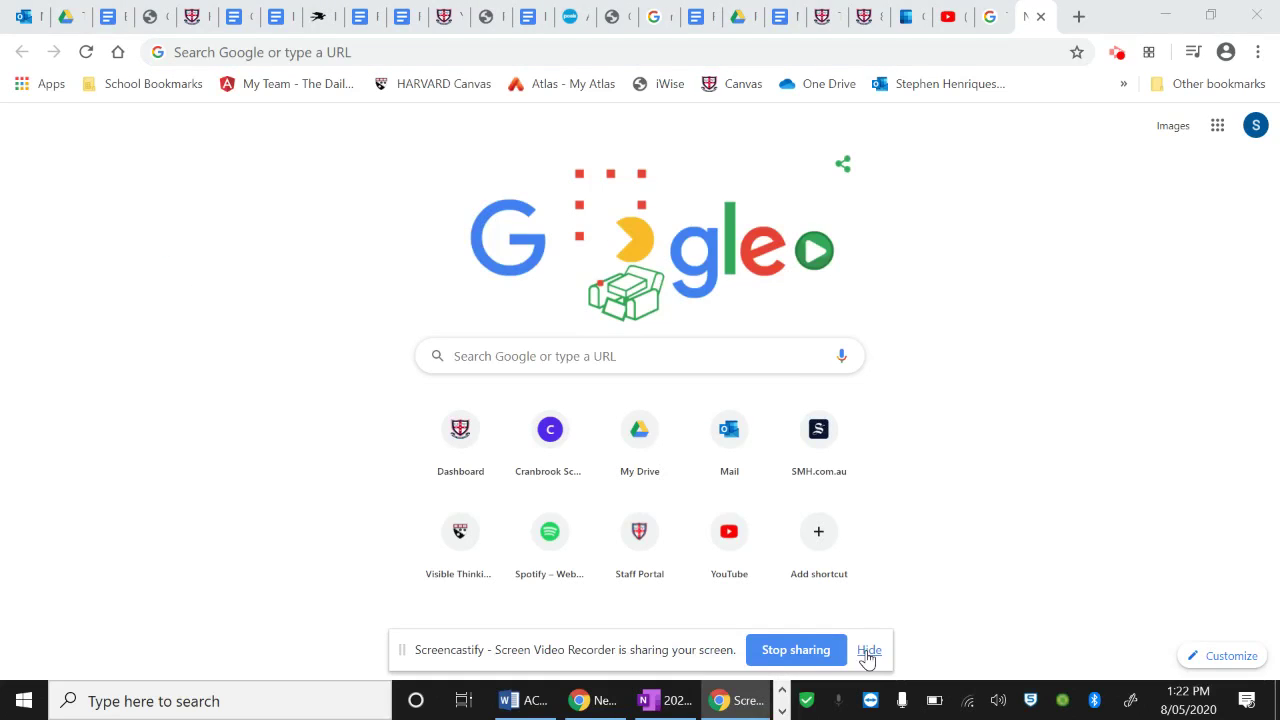
{"action": "key", "text": "alt+Tab"}
{"action": "key", "text": "alt+Tab"}
{"action": "key", "text": "alt+Tab"}
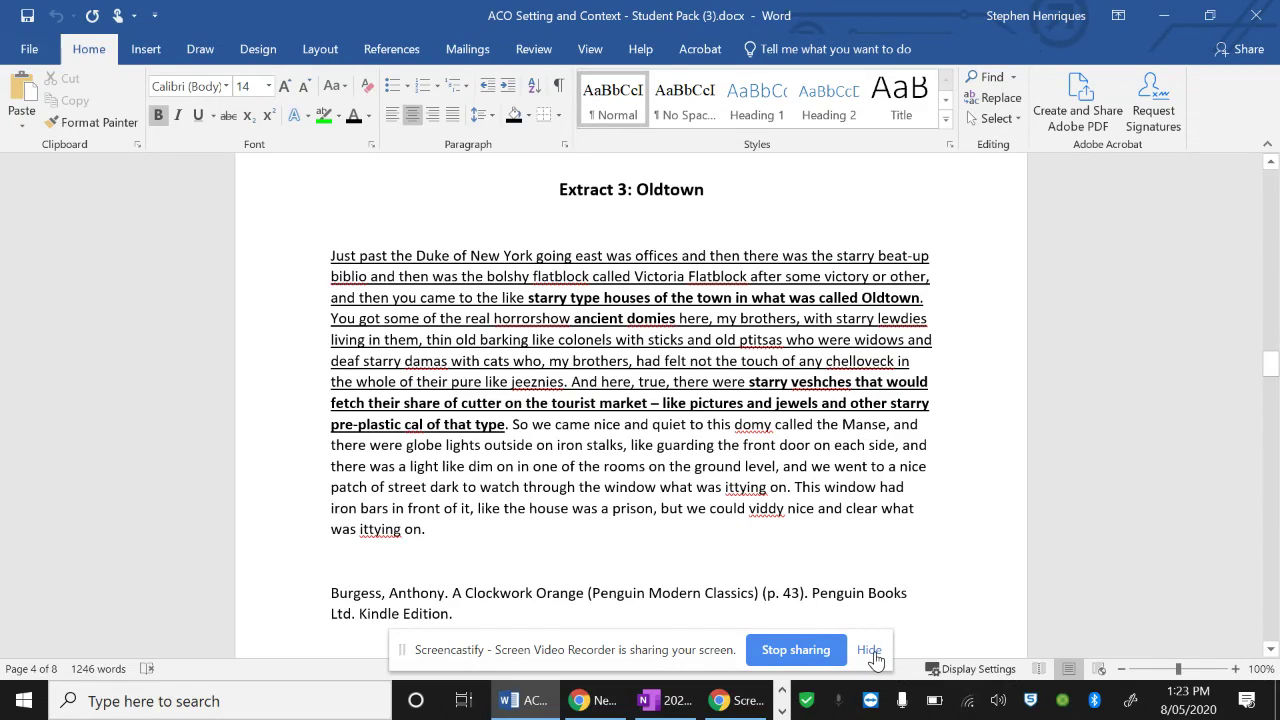
Hide the Screencastify sharing bar at the bottom of the screen
{"action": "left_click", "coordinate": [870, 652]}
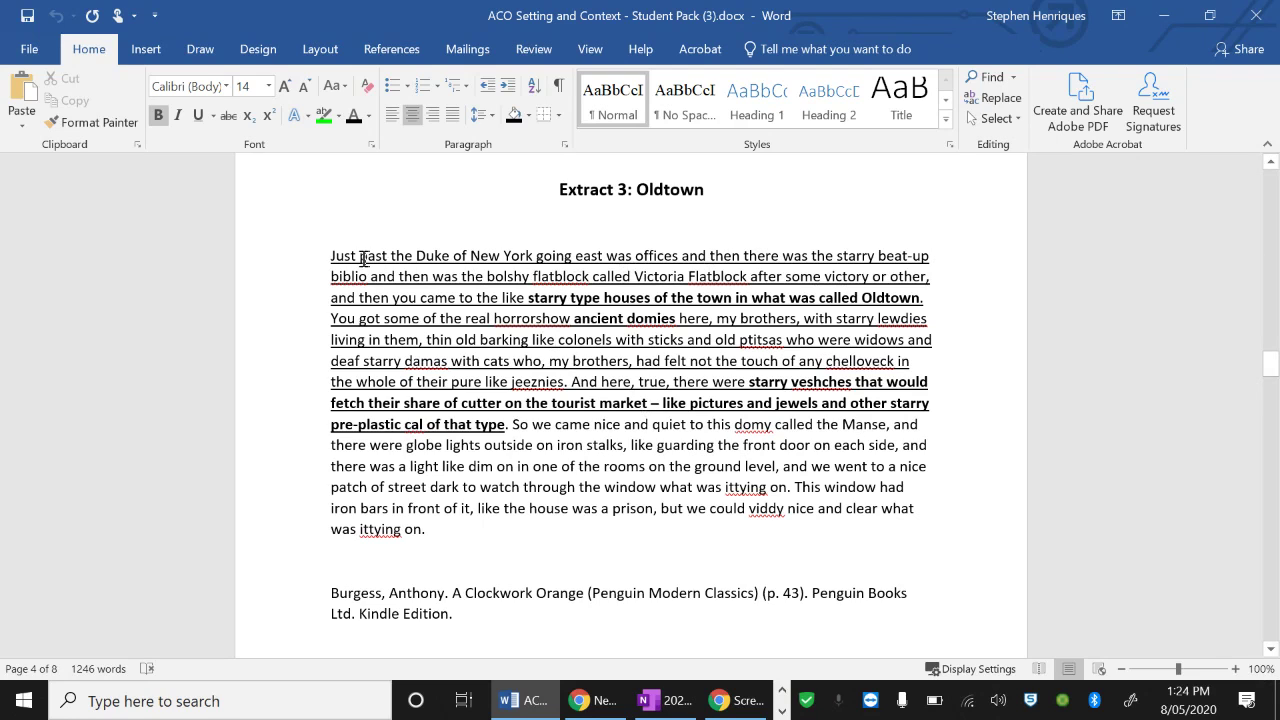
Take the underline off the Oldtown extract paragraph, then reselect its first three lines
{"action": "mouse_move", "coordinate": [324, 255]}
{"action": "left_mouse_down"}
{"action": "mouse_move", "coordinate": [418, 314]}
{"action": "mouse_move", "coordinate": [460, 400]}
{"action": "mouse_move", "coordinate": [460, 503]}
{"action": "mouse_move", "coordinate": [446, 523]}
{"action": "left_mouse_up"}
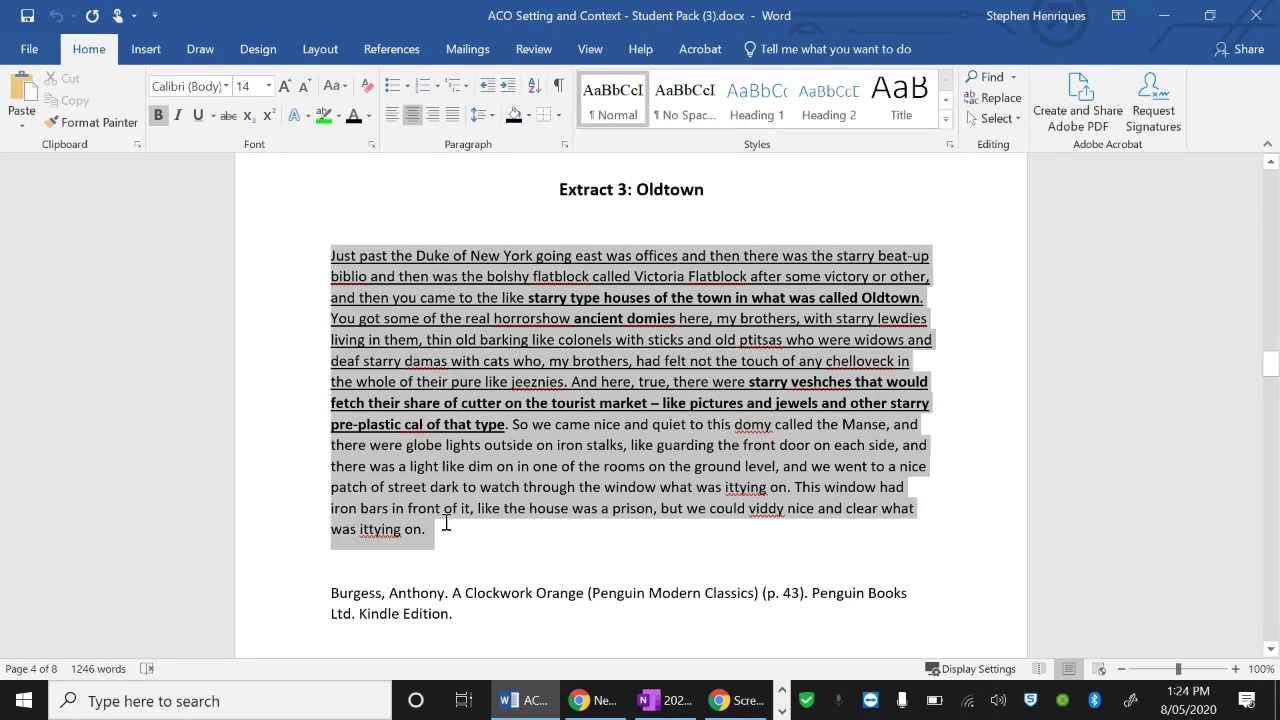
{"action": "left_click", "coordinate": [196, 115]}
{"action": "left_click", "coordinate": [643, 280]}
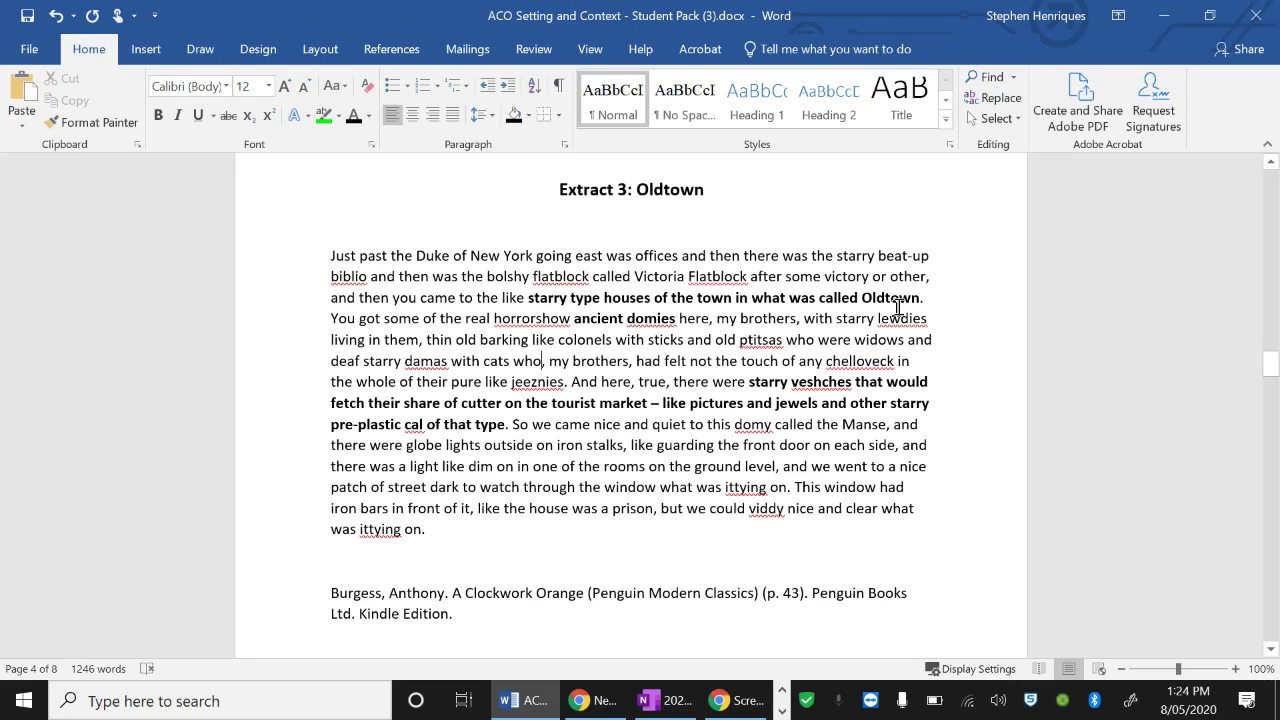
{"action": "mouse_move", "coordinate": [924, 297]}
{"action": "left_mouse_down"}
{"action": "mouse_move", "coordinate": [720, 254]}
{"action": "mouse_move", "coordinate": [414, 254]}
{"action": "mouse_move", "coordinate": [334, 230]}
{"action": "mouse_move", "coordinate": [333, 255]}
{"action": "left_mouse_up"}
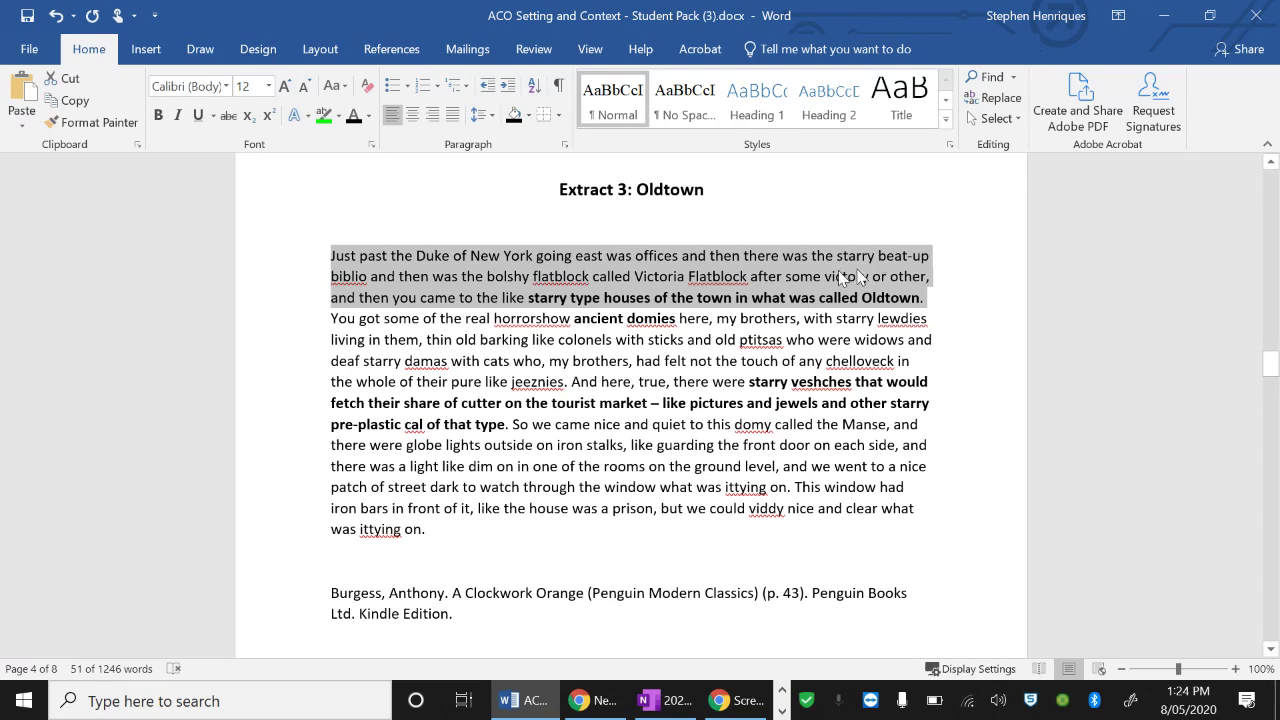
{"action": "left_click", "coordinate": [931, 283]}
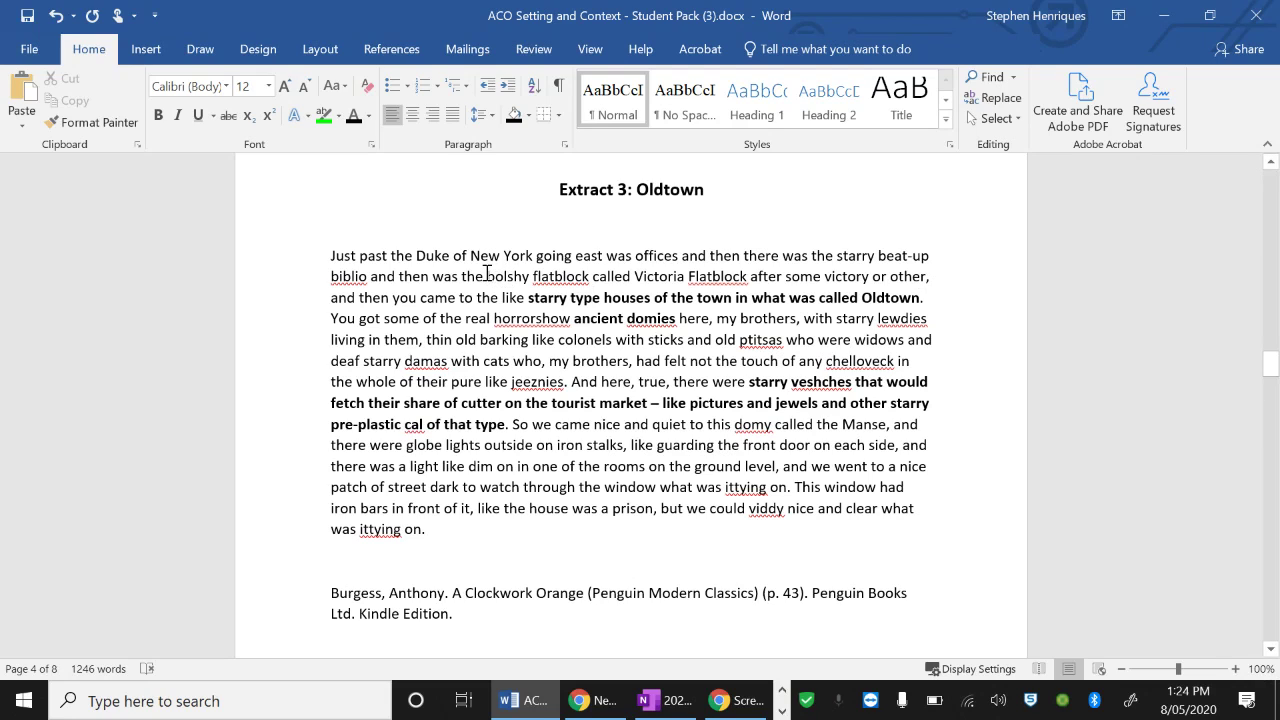
{"action": "mouse_move", "coordinate": [488, 276]}
{"action": "left_mouse_down"}
{"action": "mouse_move", "coordinate": [740, 293]}
{"action": "mouse_move", "coordinate": [748, 281]}
{"action": "mouse_move", "coordinate": [830, 298]}
{"action": "mouse_move", "coordinate": [942, 277]}
{"action": "mouse_move", "coordinate": [928, 276]}
{"action": "left_mouse_up"}
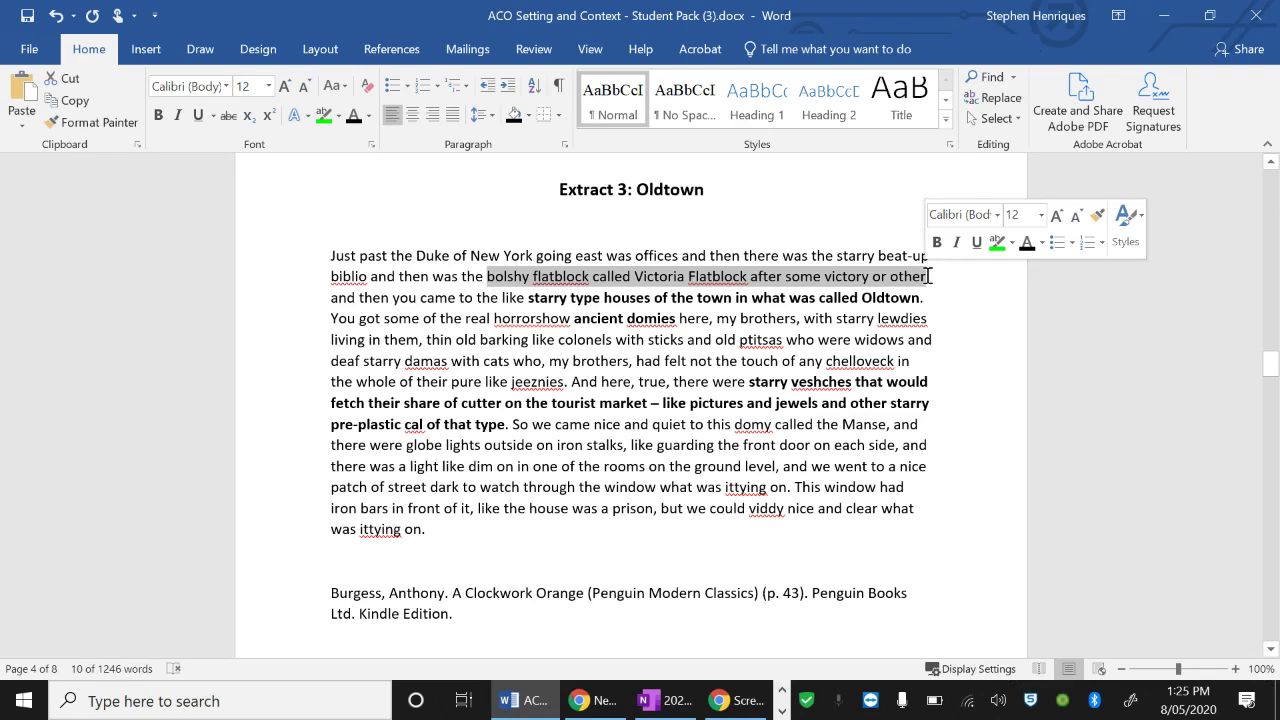
{"action": "left_click", "coordinate": [563, 283]}
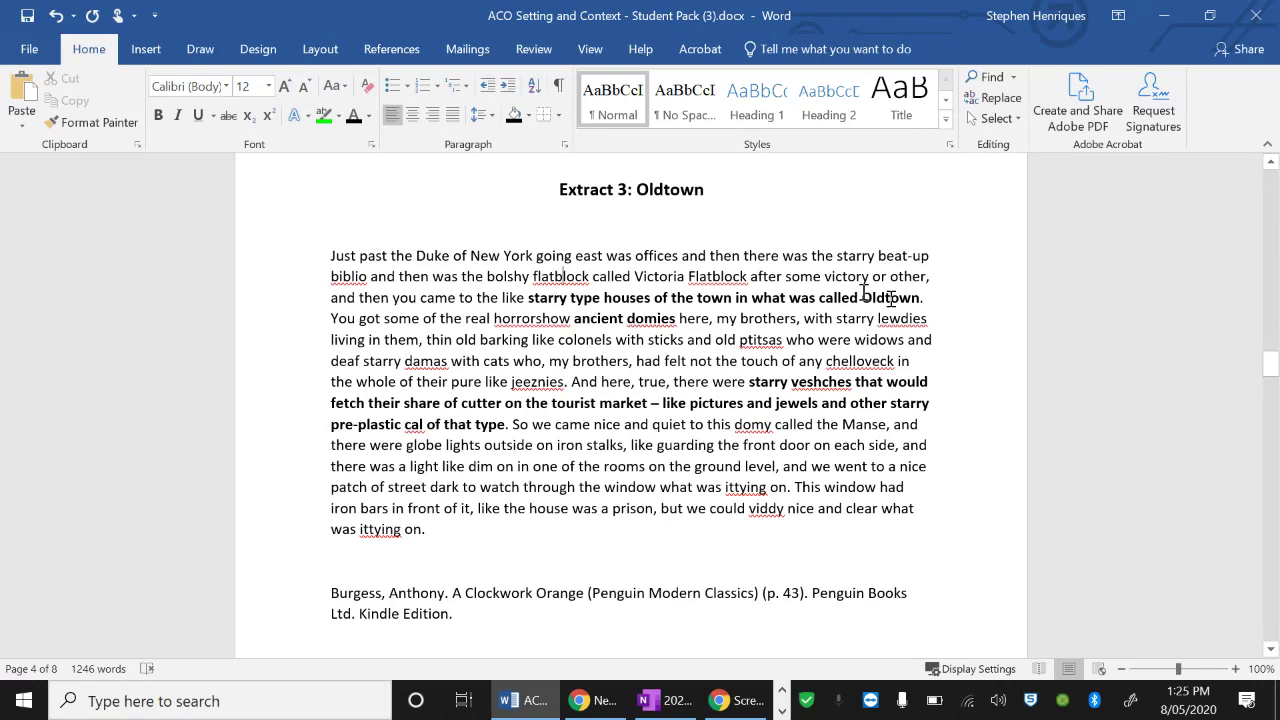
{"action": "mouse_move", "coordinate": [530, 298]}
{"action": "left_mouse_down"}
{"action": "mouse_move", "coordinate": [692, 305]}
{"action": "mouse_move", "coordinate": [691, 317]}
{"action": "left_mouse_up"}
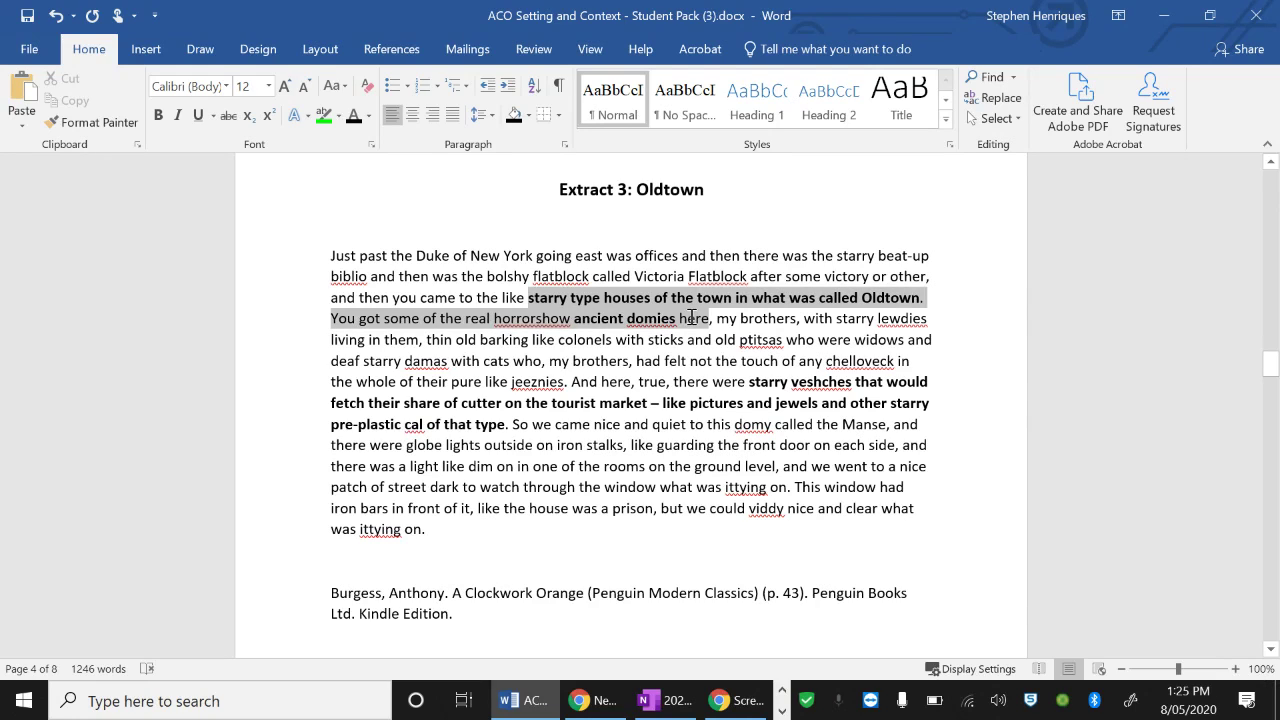
{"action": "left_click_drag", "start_coordinate": [691, 317], "coordinate": [707, 320]}
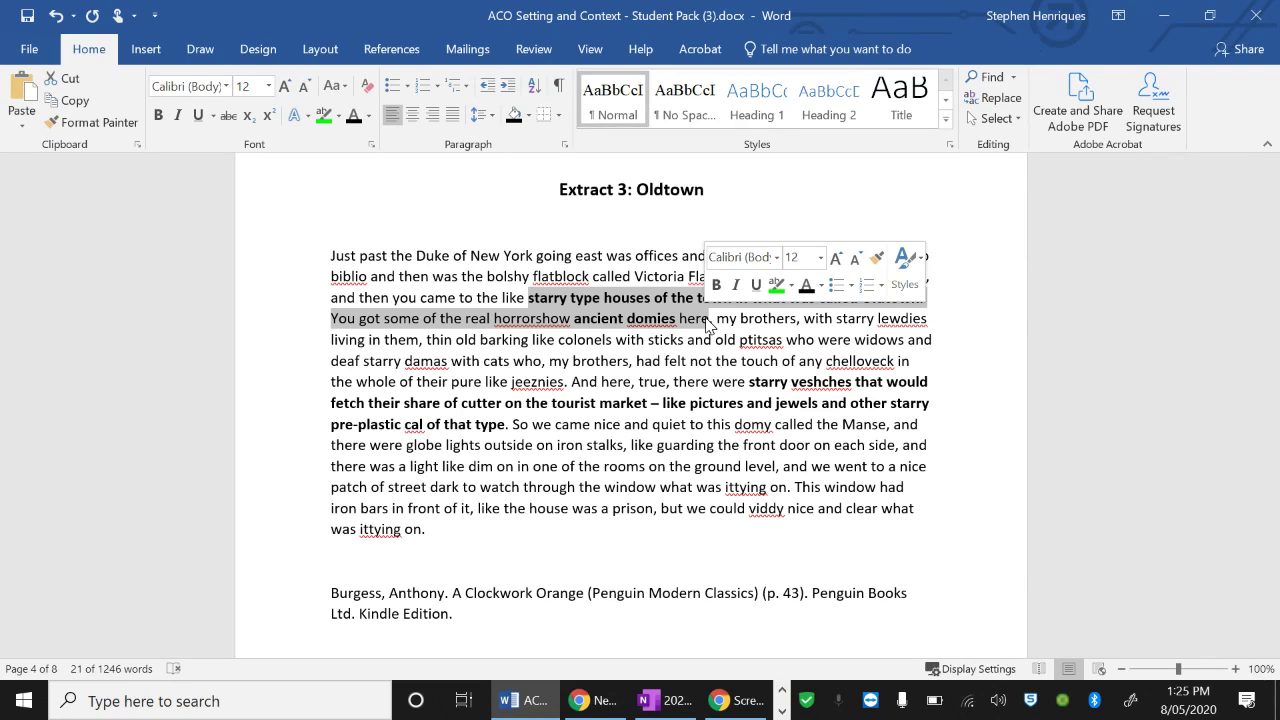
{"action": "left_click", "coordinate": [720, 324]}
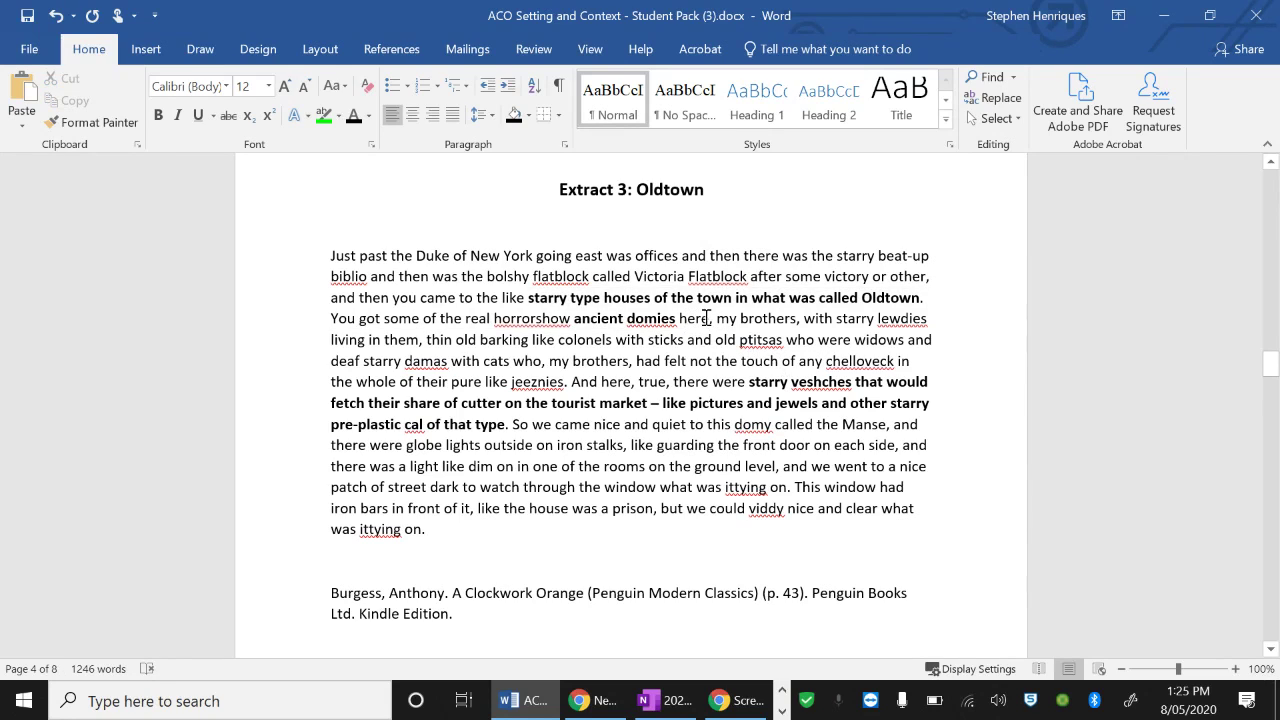
{"action": "left_click", "coordinate": [714, 318]}
{"action": "mouse_move", "coordinate": [714, 318]}
{"action": "left_mouse_down"}
{"action": "mouse_move", "coordinate": [480, 297]}
{"action": "mouse_move", "coordinate": [497, 292]}
{"action": "left_mouse_up"}
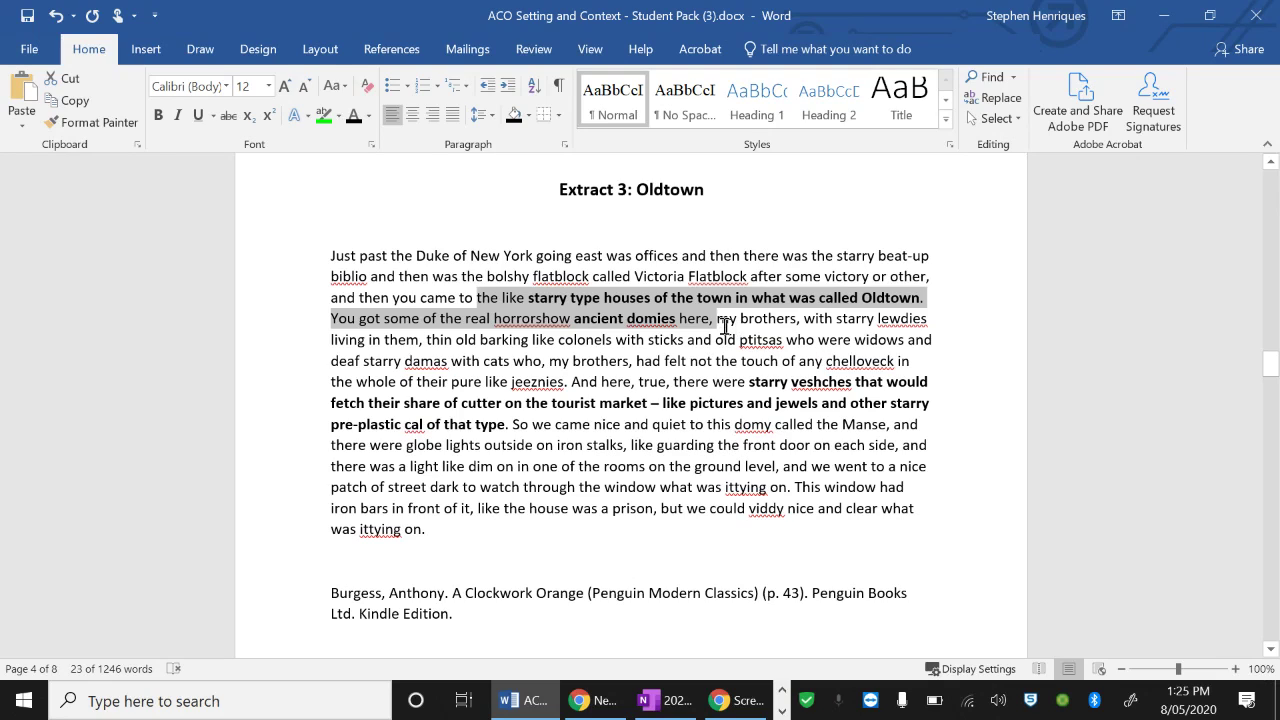
{"action": "left_click", "coordinate": [711, 318]}
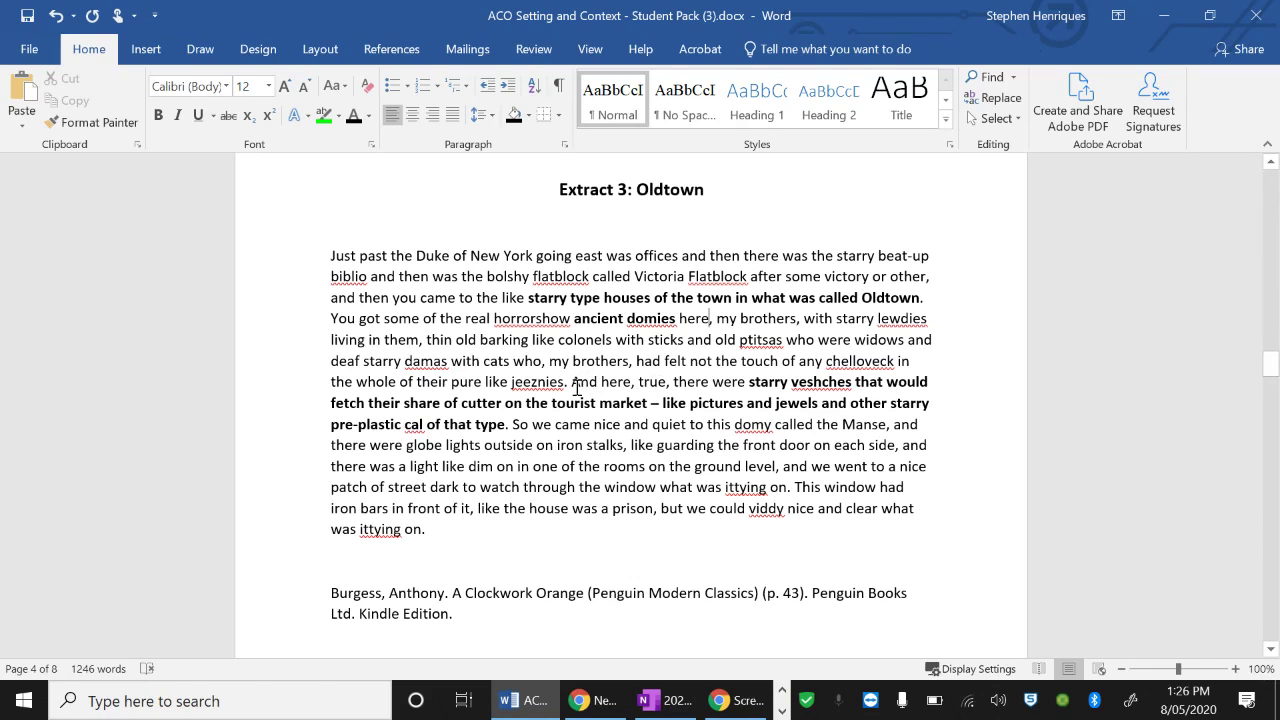
{"action": "mouse_move", "coordinate": [572, 382]}
{"action": "left_mouse_down"}
{"action": "mouse_move", "coordinate": [595, 400]}
{"action": "mouse_move", "coordinate": [660, 402]}
{"action": "mouse_move", "coordinate": [585, 402]}
{"action": "mouse_move", "coordinate": [677, 402]}
{"action": "mouse_move", "coordinate": [488, 408]}
{"action": "mouse_move", "coordinate": [507, 427]}
{"action": "left_mouse_up"}
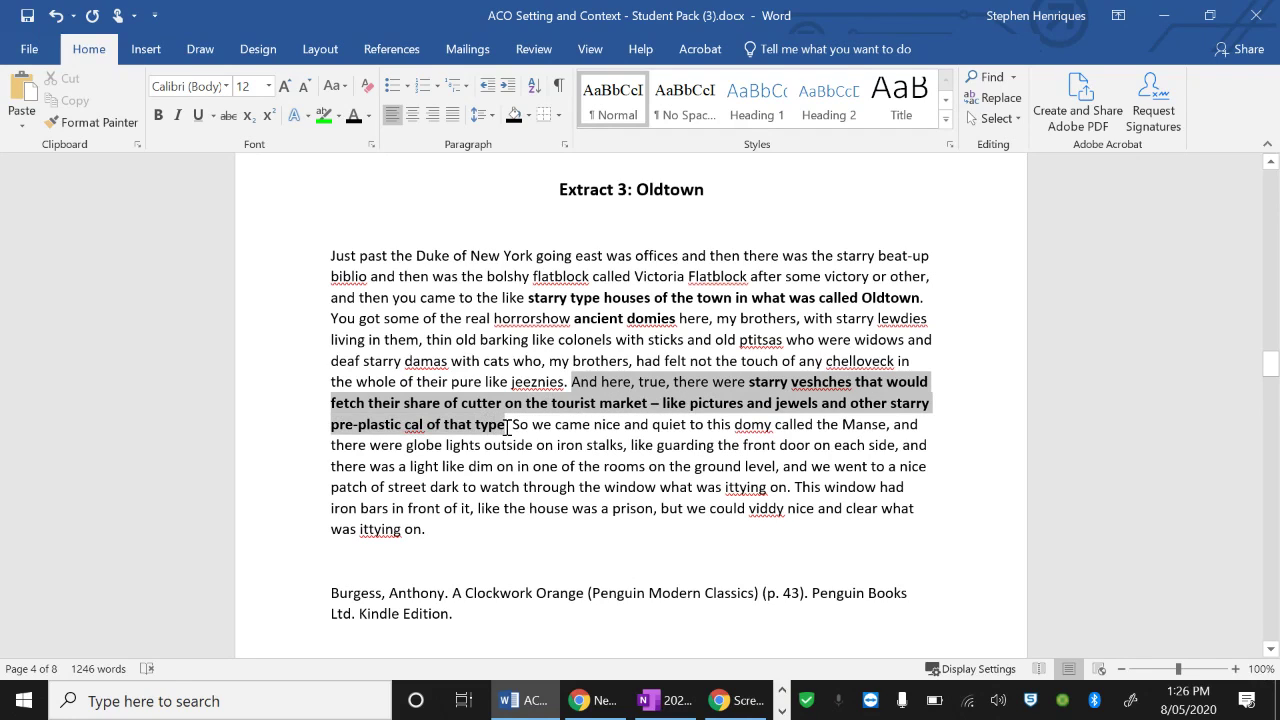
{"action": "left_click_drag", "start_coordinate": [507, 427], "coordinate": [507, 427]}
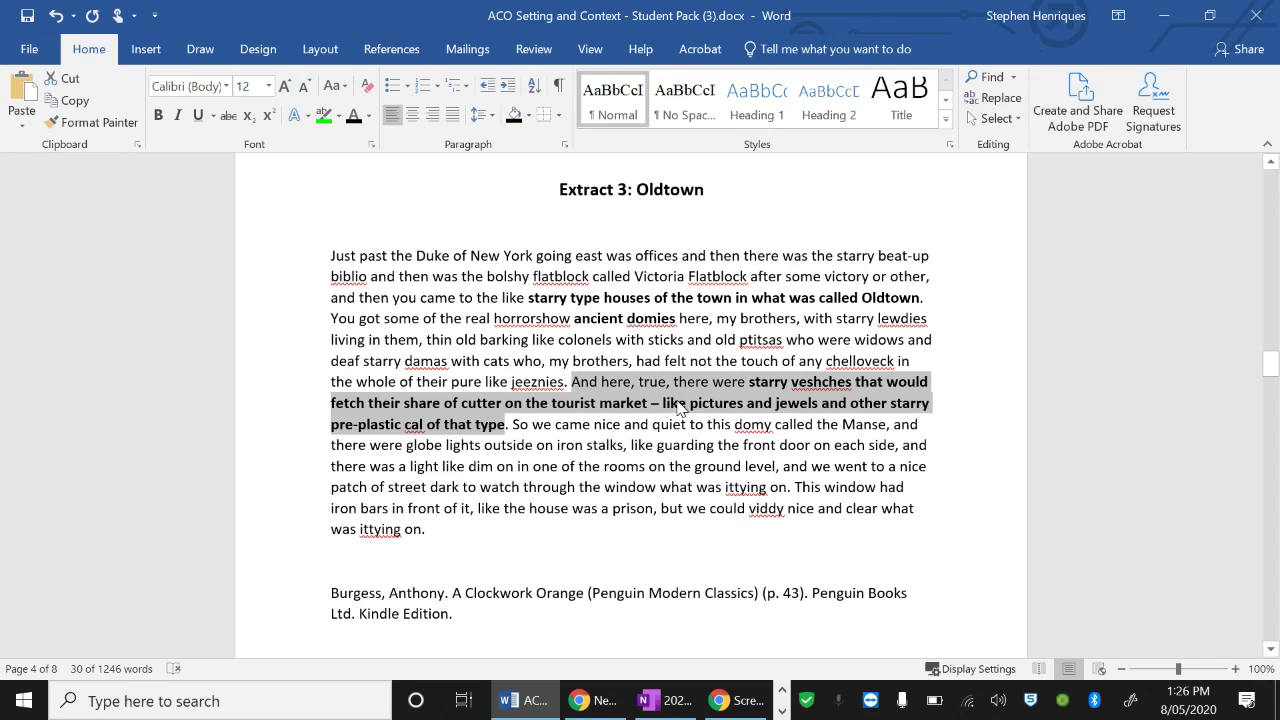
{"action": "left_click", "coordinate": [638, 407]}
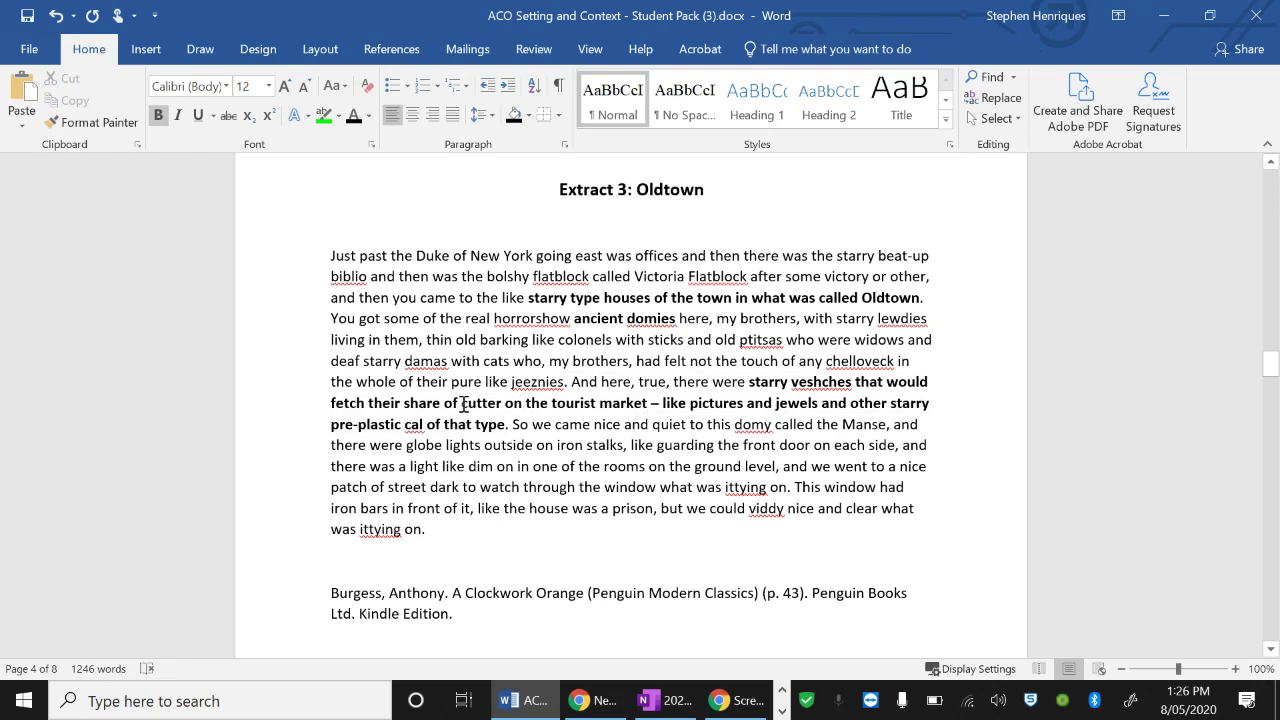
{"action": "left_click_drag", "start_coordinate": [331, 403], "coordinate": [641, 412]}
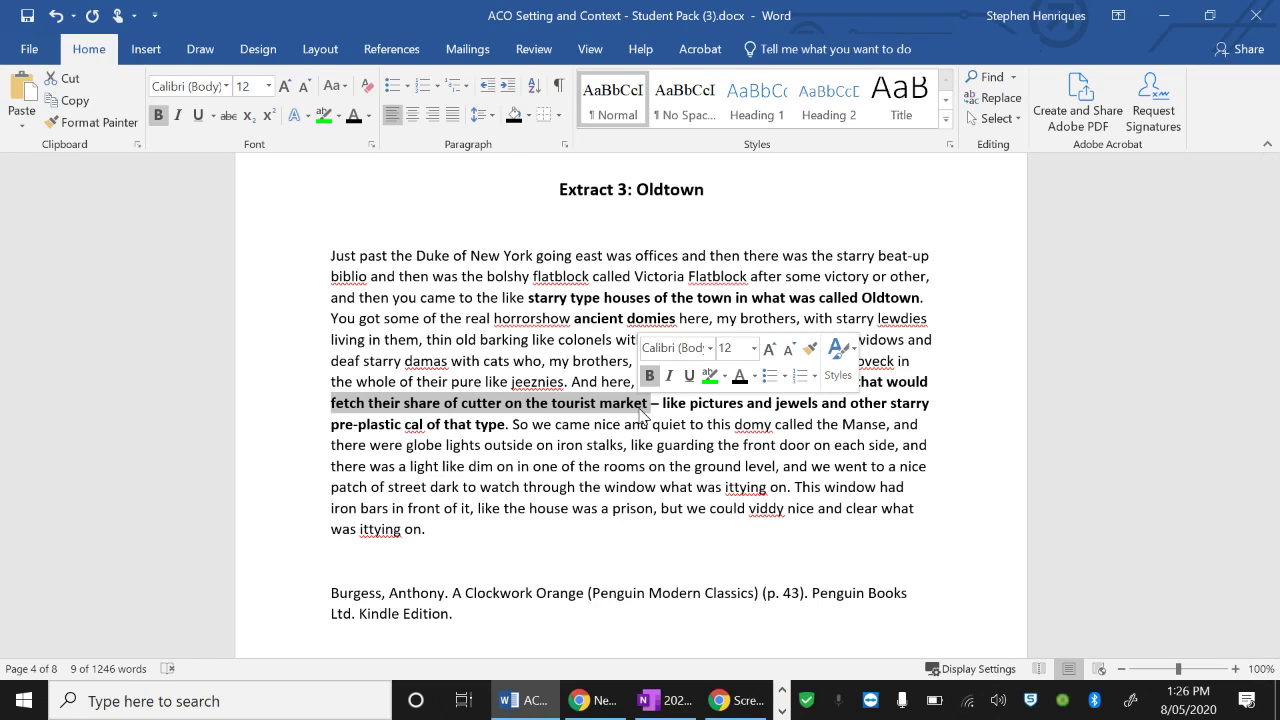
{"action": "left_click", "coordinate": [590, 405]}
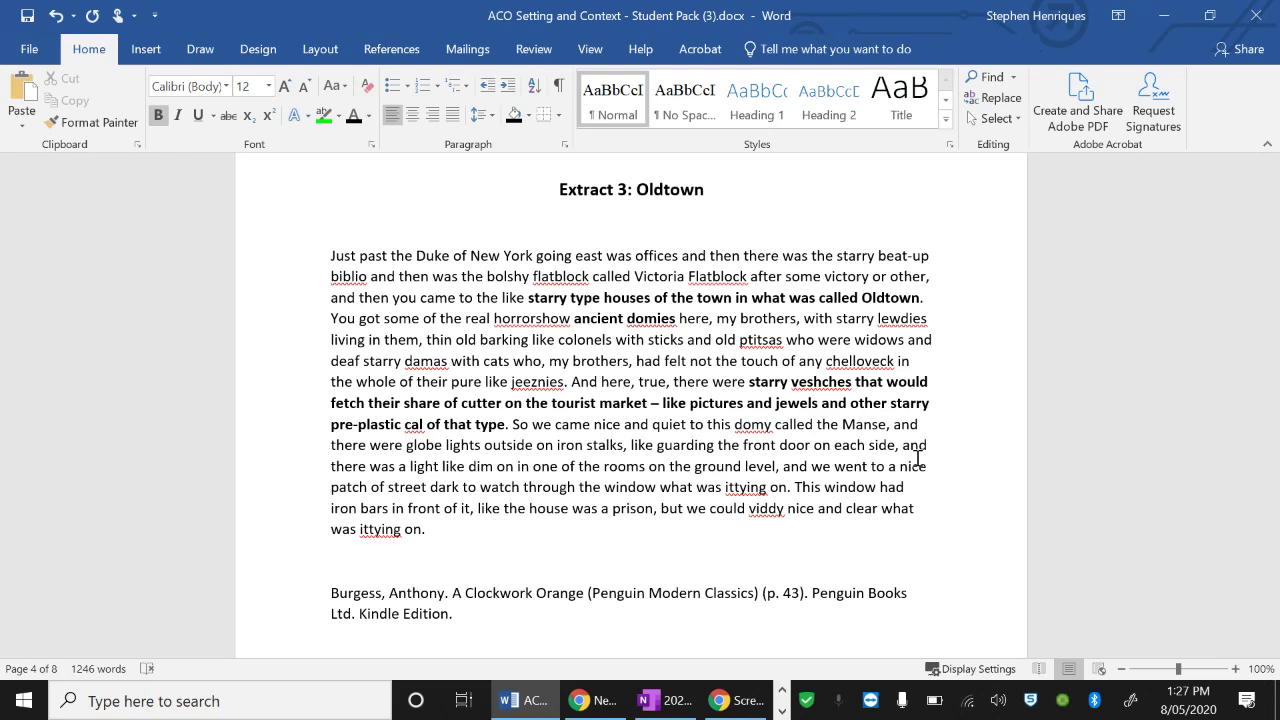
Select 'like guarding the front door on each side', then the iron-bars prison sentence
{"action": "left_click", "coordinate": [638, 446]}
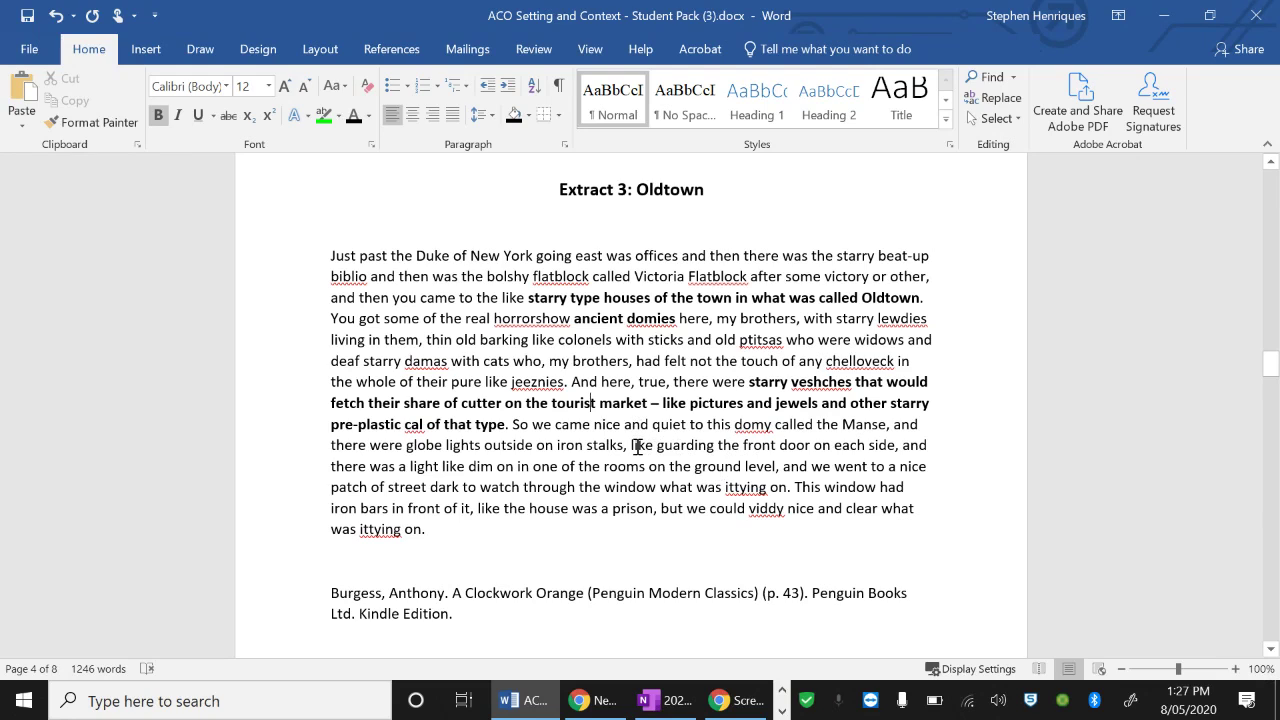
{"action": "mouse_move", "coordinate": [762, 449]}
{"action": "left_mouse_down"}
{"action": "mouse_move", "coordinate": [874, 466]}
{"action": "mouse_move", "coordinate": [900, 452]}
{"action": "left_mouse_up"}
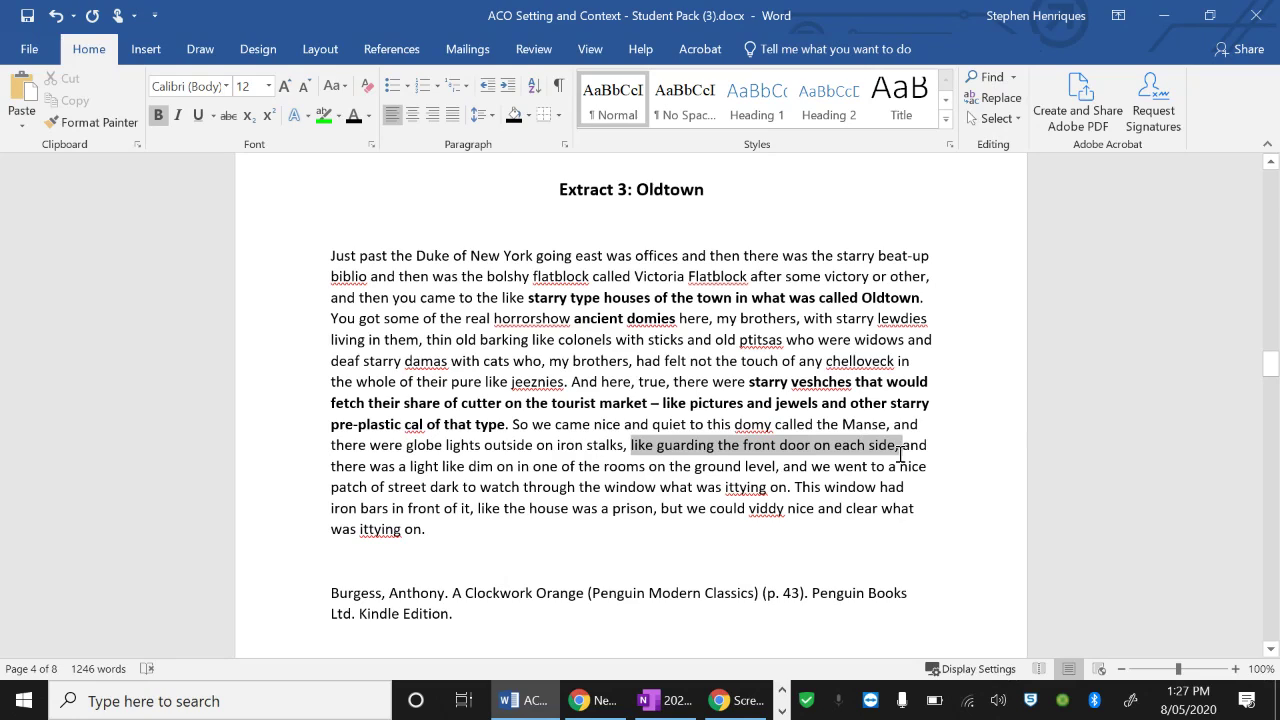
{"action": "left_click", "coordinate": [811, 450]}
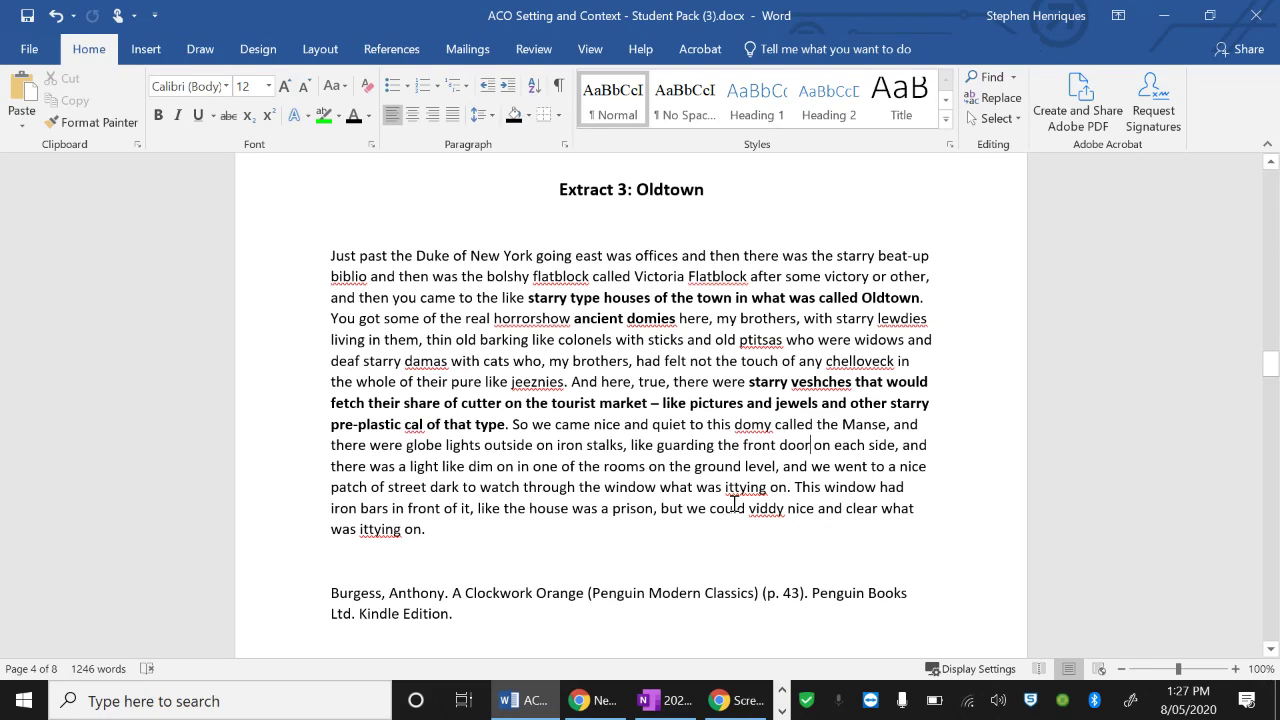
{"action": "mouse_move", "coordinate": [658, 508]}
{"action": "left_mouse_down"}
{"action": "mouse_move", "coordinate": [694, 487]}
{"action": "mouse_move", "coordinate": [800, 468]}
{"action": "mouse_move", "coordinate": [797, 488]}
{"action": "left_mouse_up"}
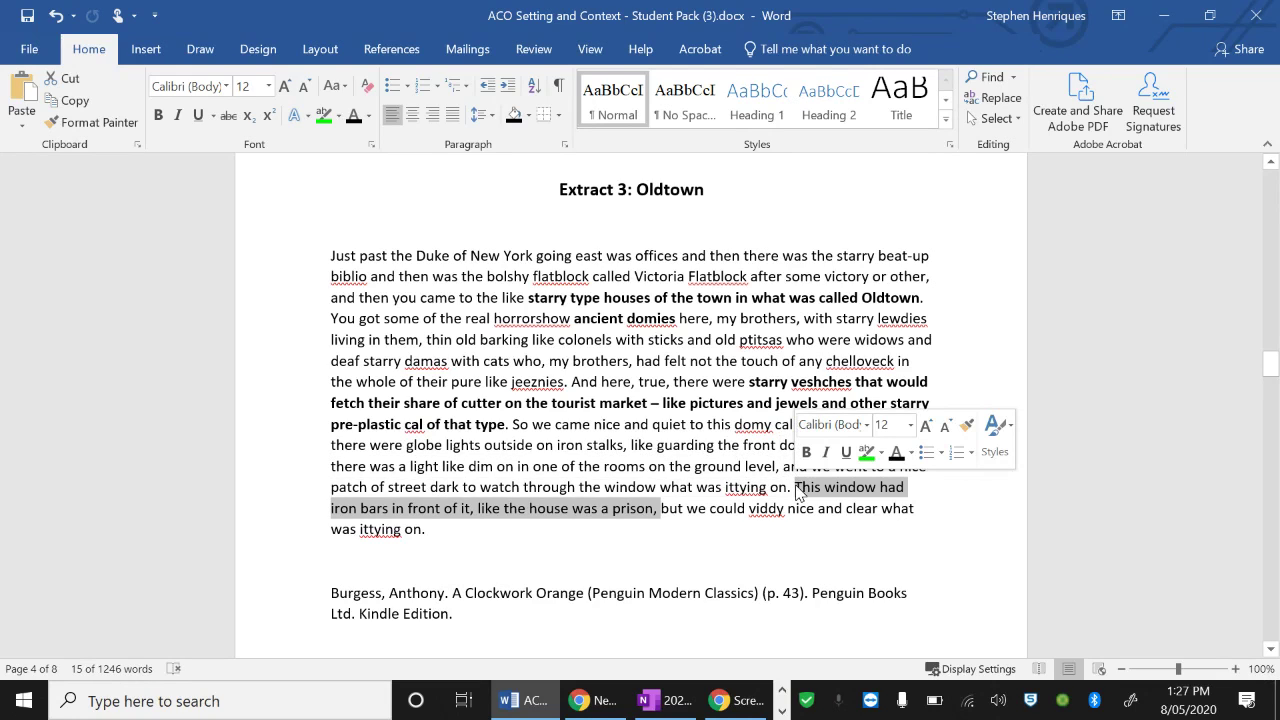